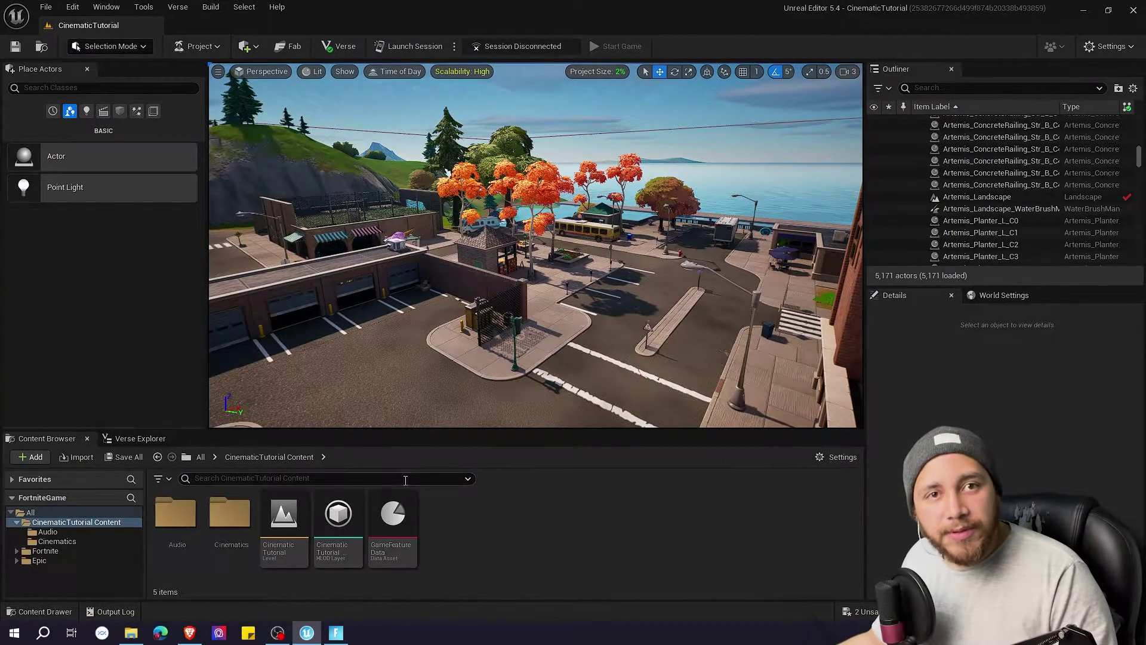
In the Cinematics folder, add a new Level Sequence asset named LS_Cinematics beside LS_Pizza.
double_click(230, 515)
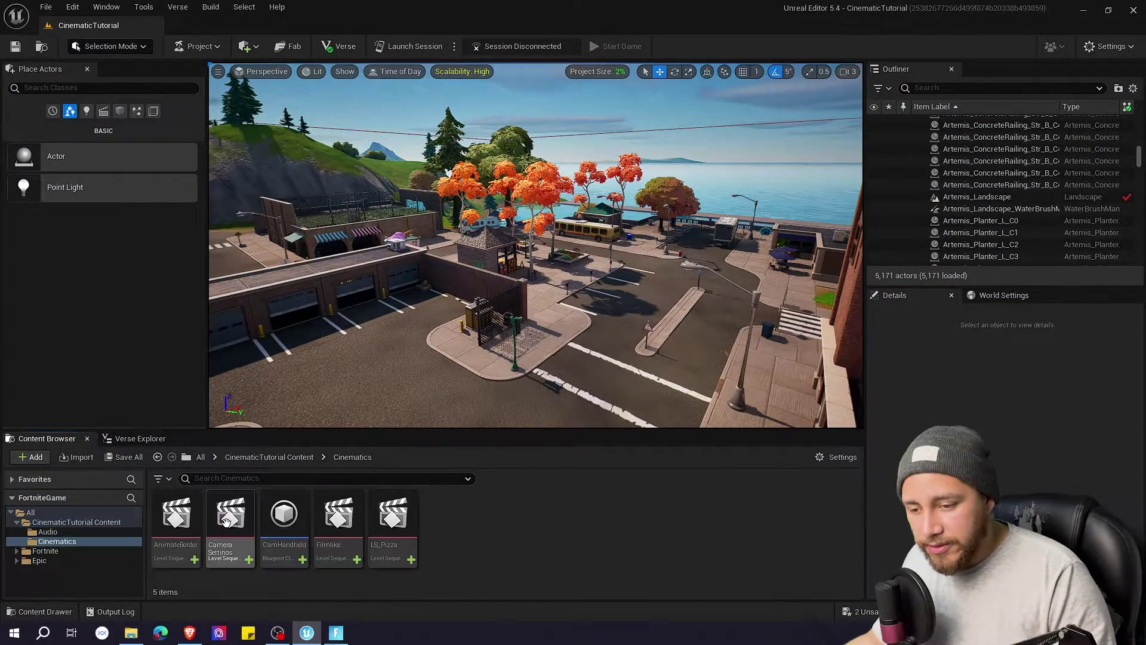
right_click(514, 535)
mouse_move(566, 414)
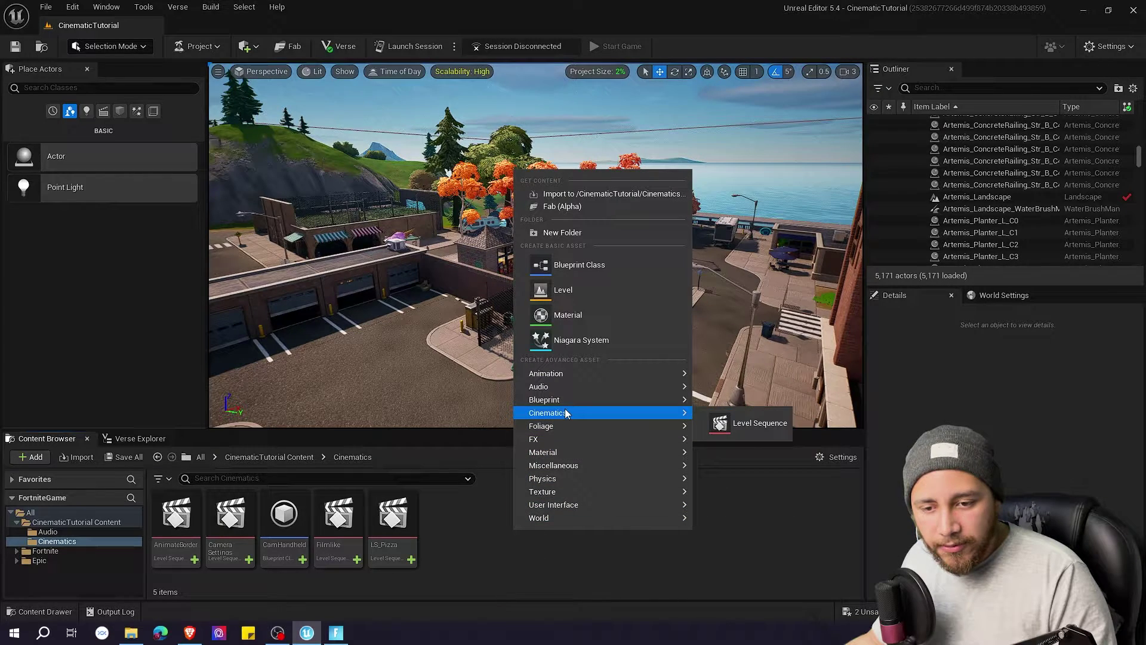
click(746, 423)
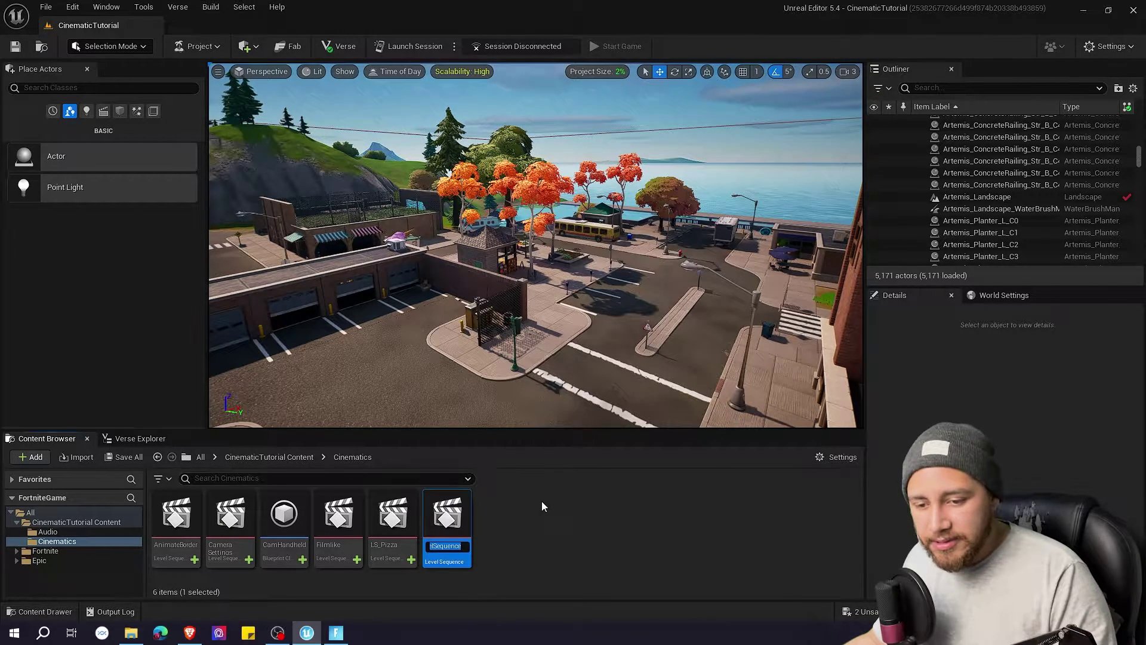
text(LS)
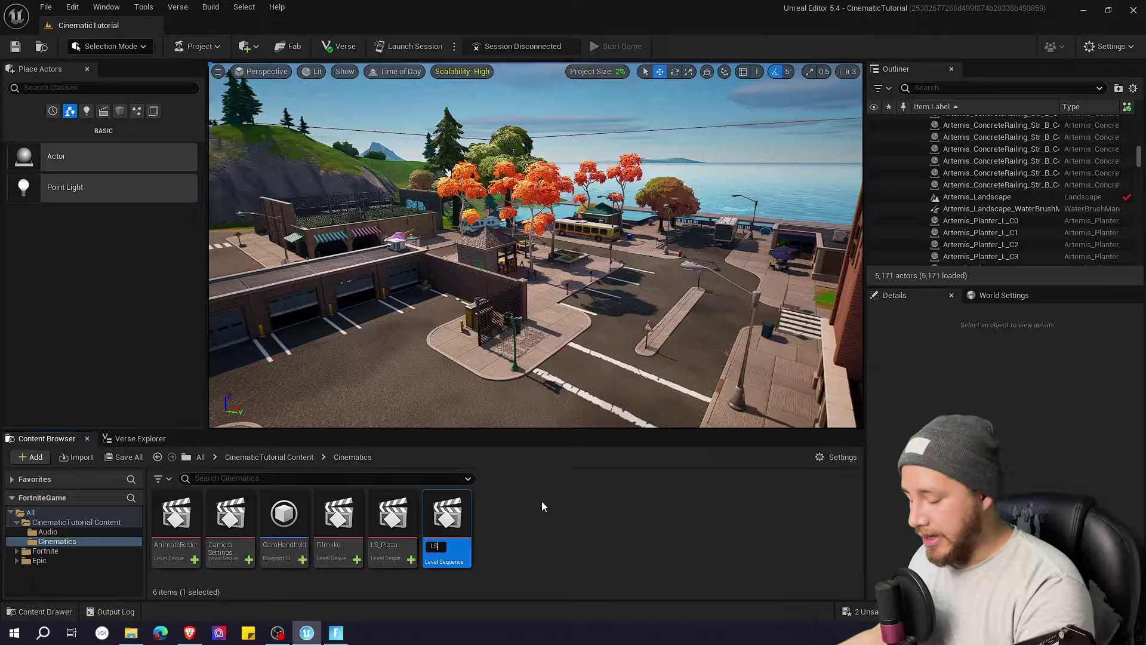
text(_)
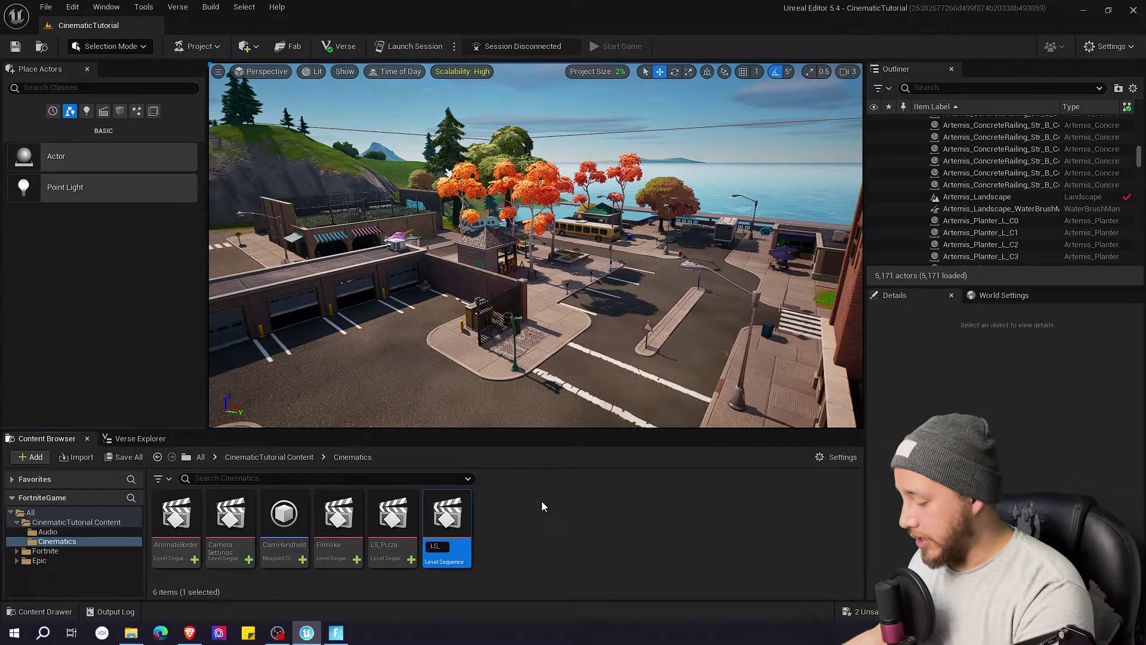
text(Cinematics)
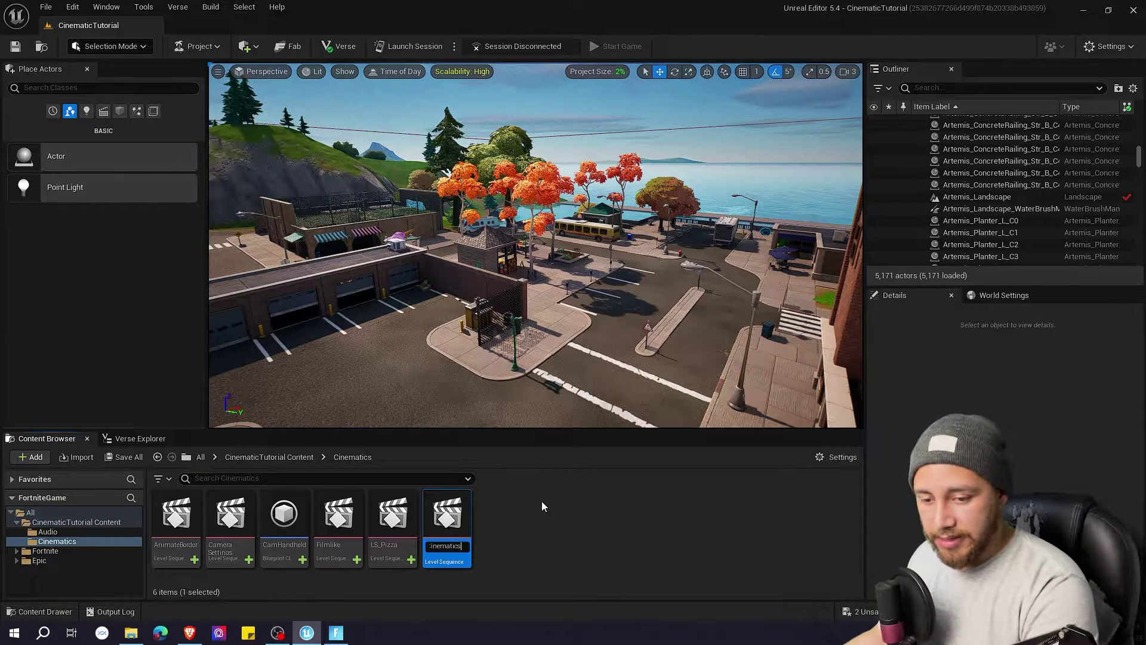
key(Return)
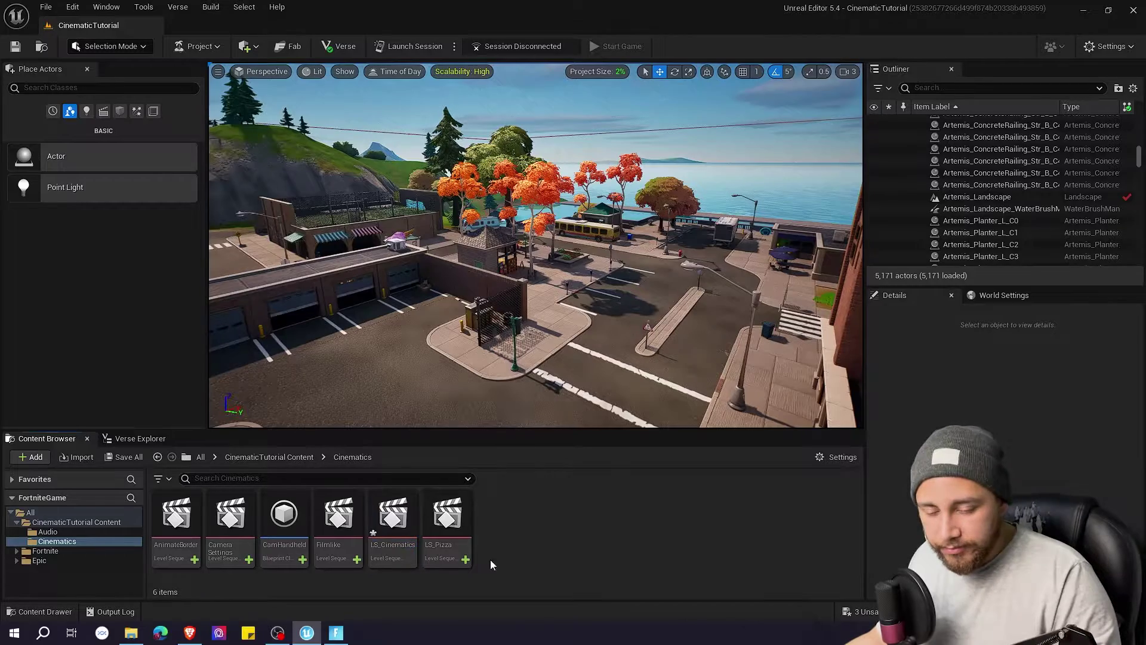
Open LS_Cinematics in Sequencer, enlarge the timeline, and add a new cine camera, CineCameraActor8.
double_click(391, 529)
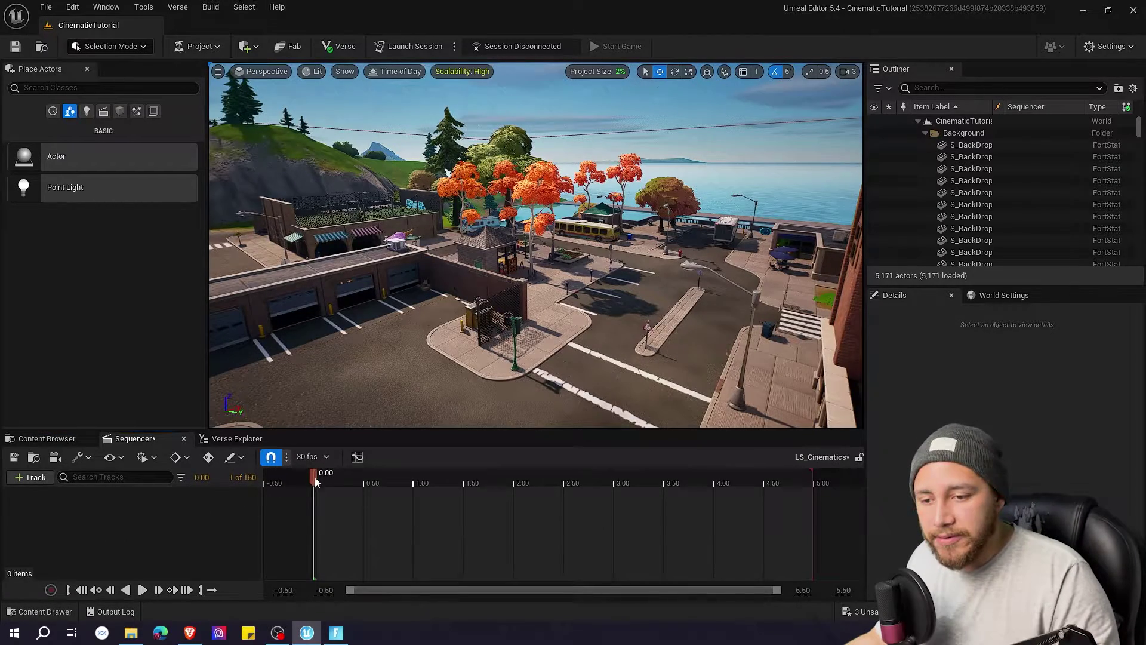
drag(327, 431, 327, 404)
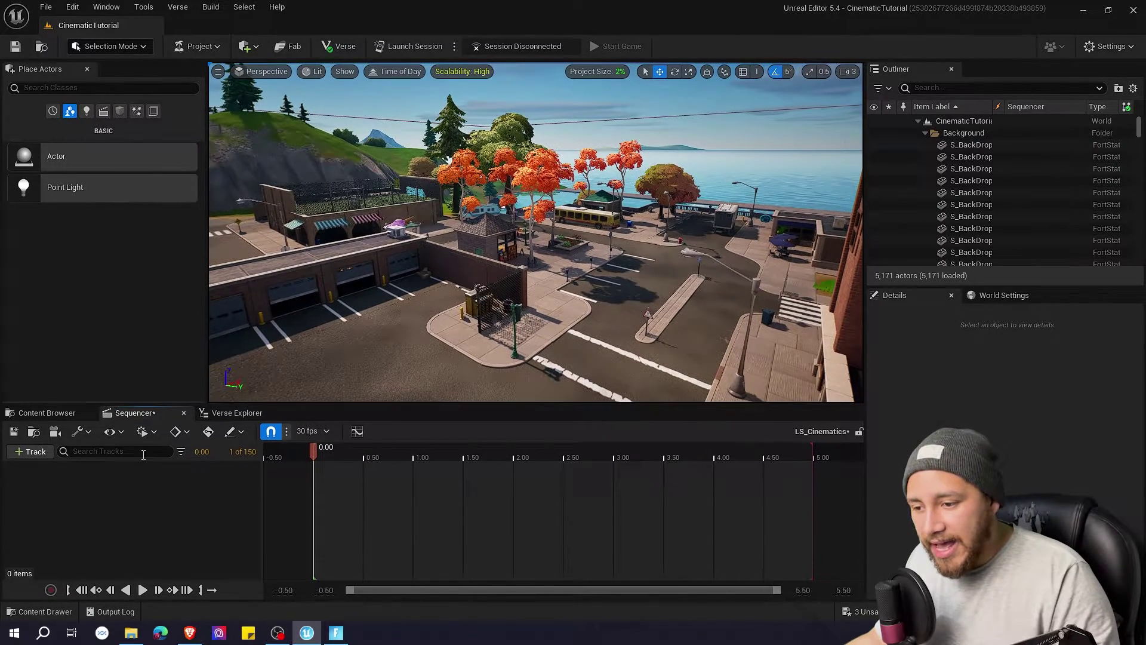
click(55, 431)
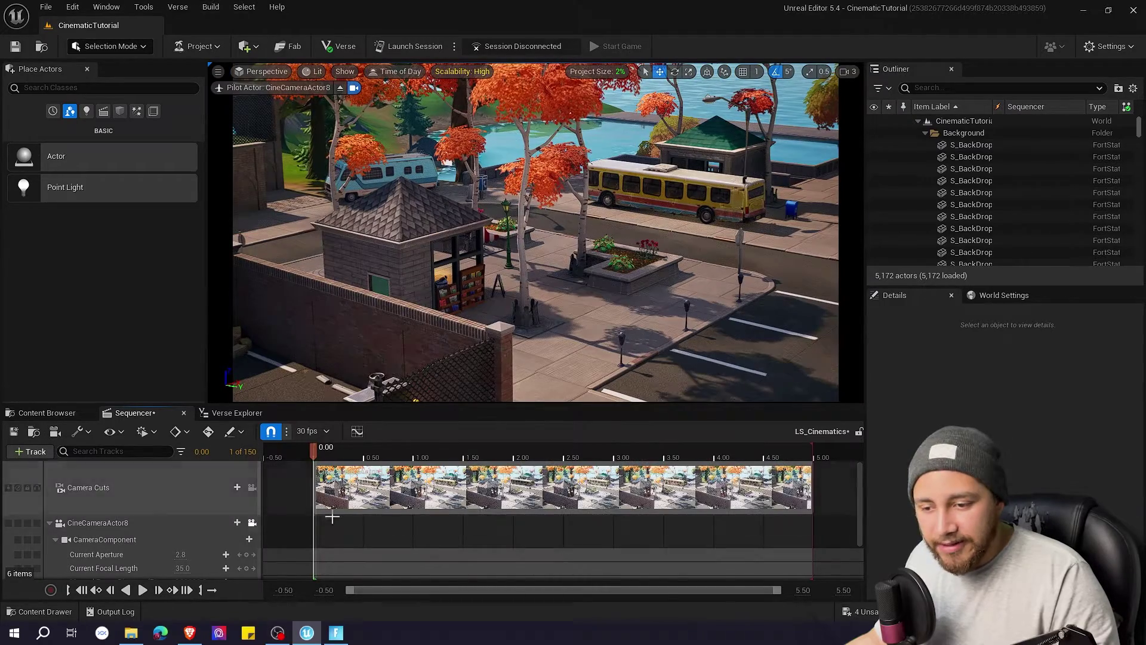
drag(404, 406, 404, 354)
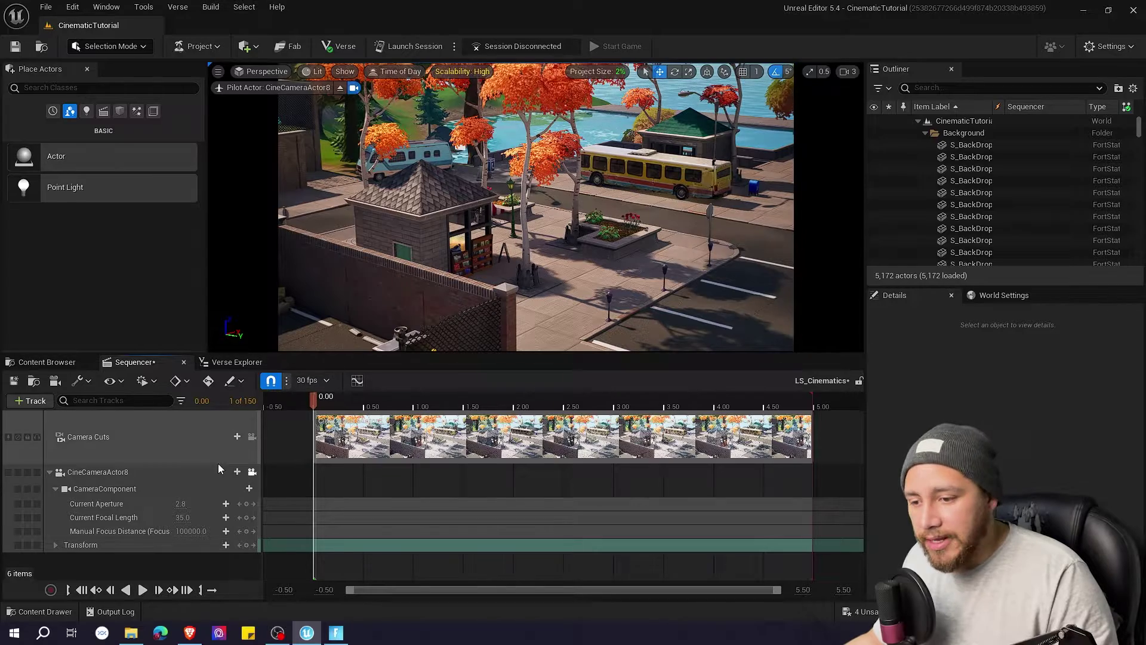
Select CineCameraActor8, expand Filmback, and scrub Sensor Width to a custom 38.268654 mm.
click(110, 474)
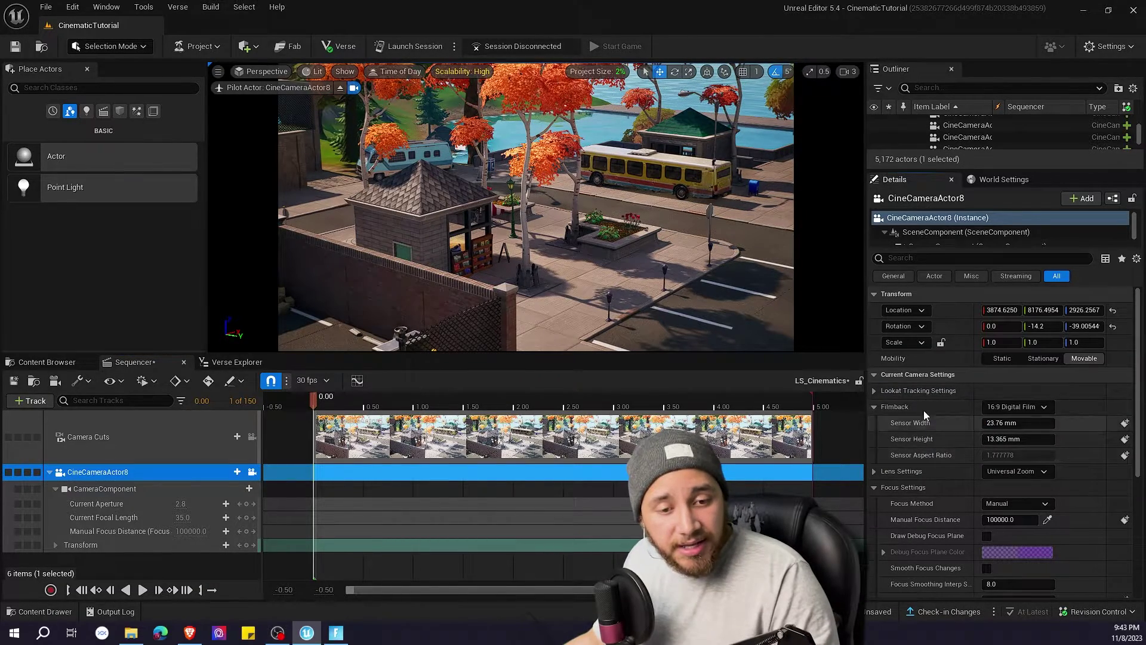
click(881, 407)
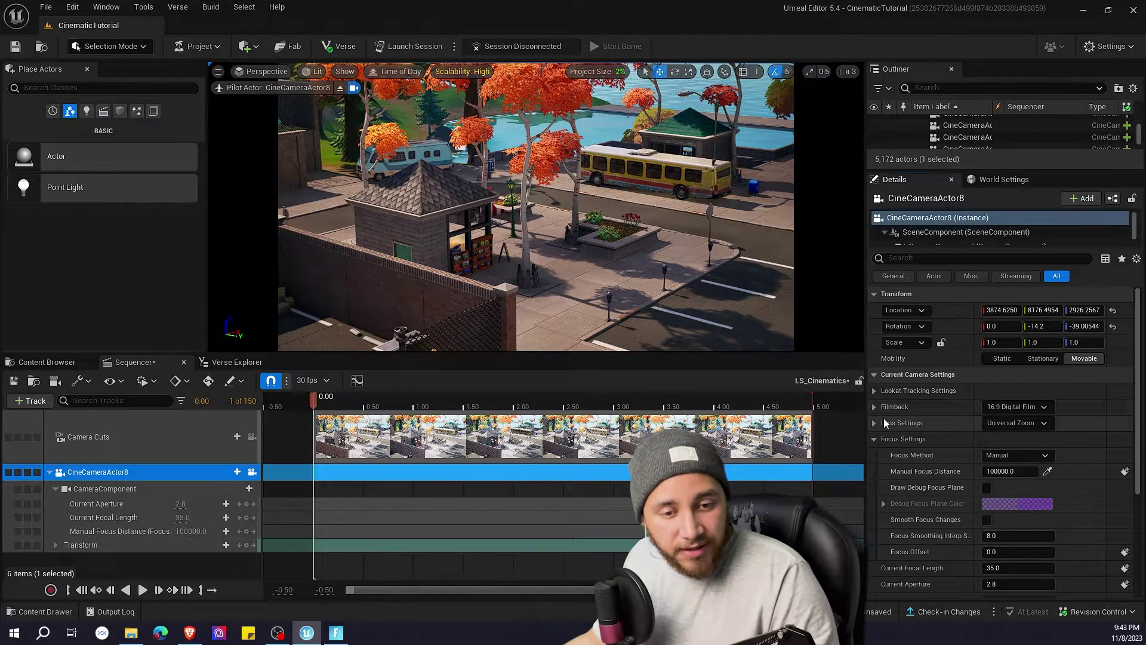
click(876, 406)
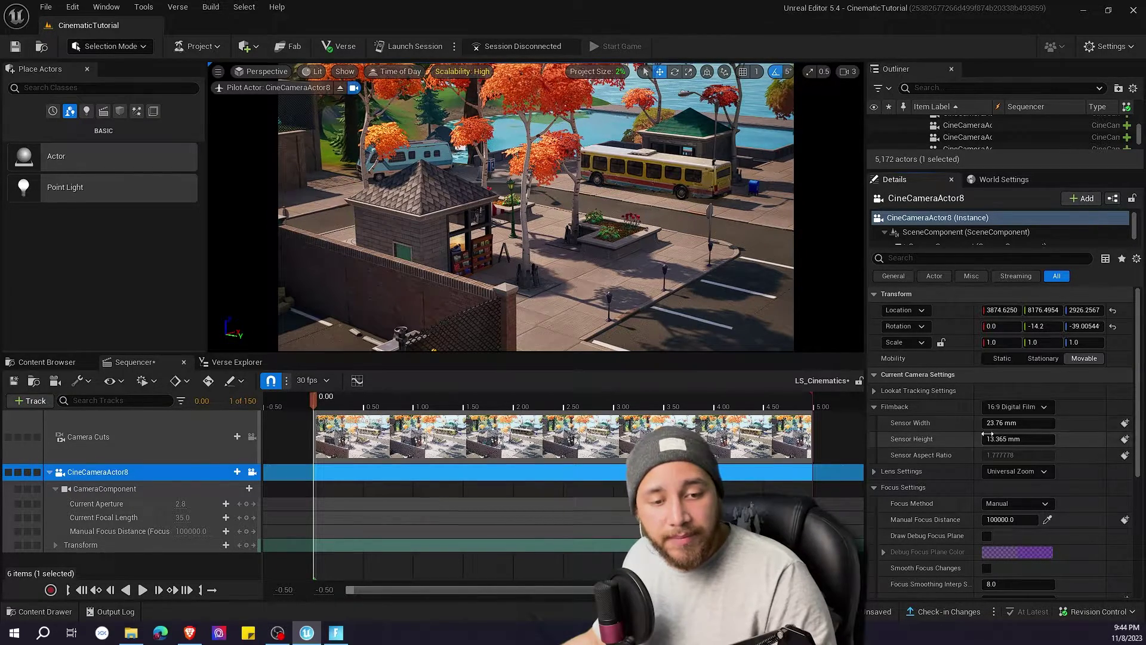
drag(1001, 423, 1068, 423)
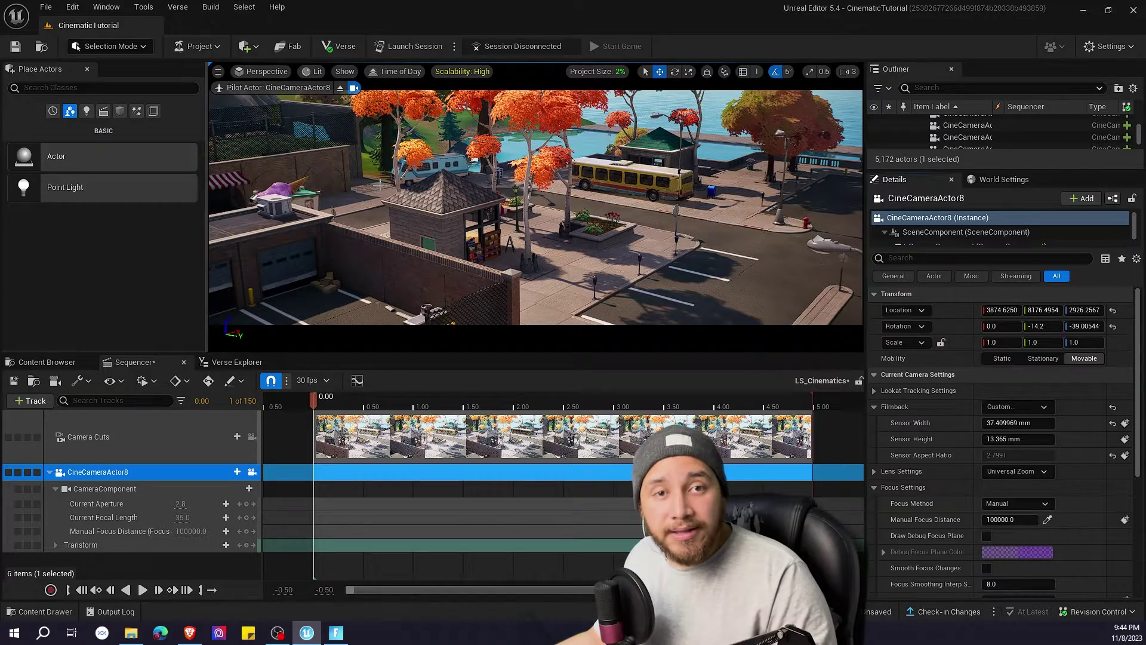
drag(1018, 423, 907, 423)
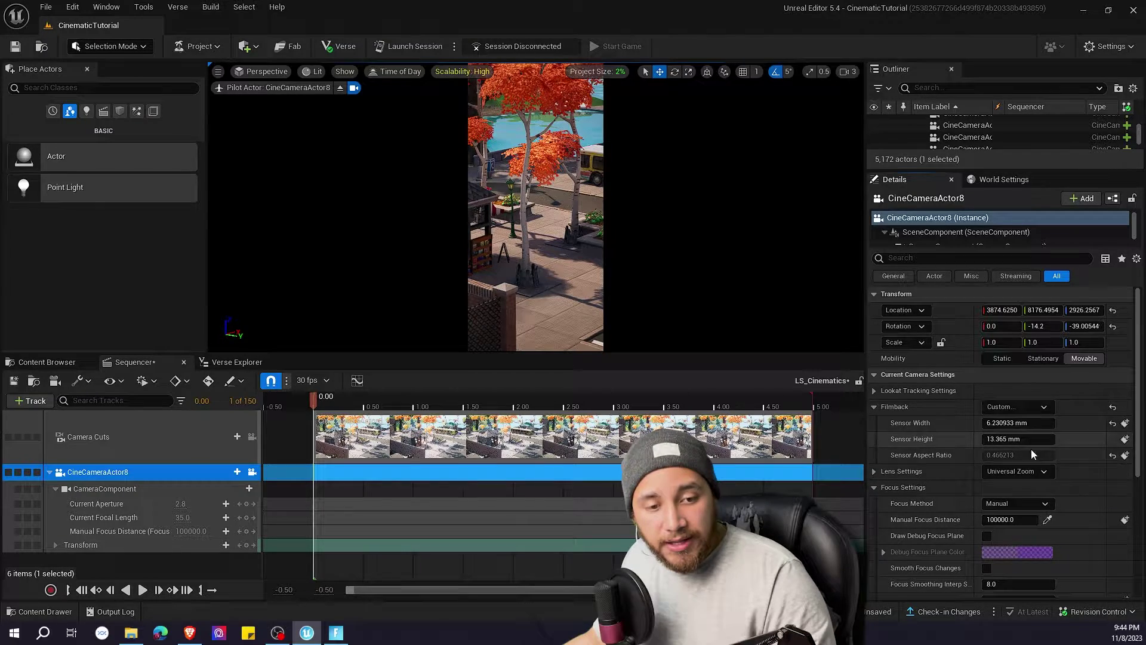
drag(1018, 424, 1122, 424)
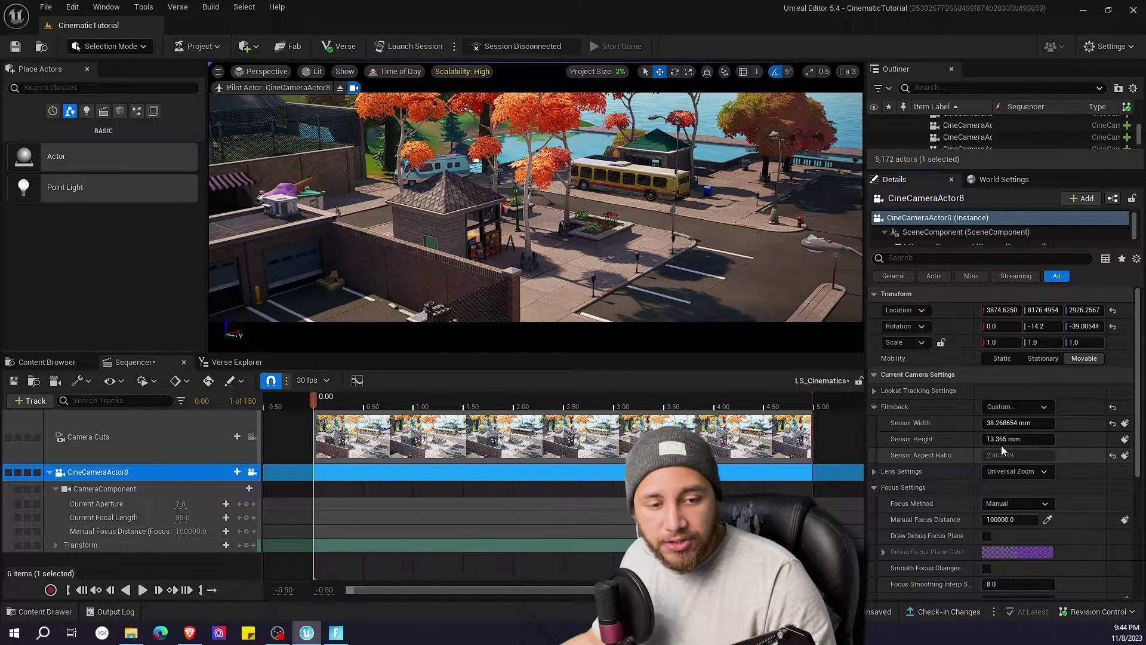
Try the 16:9 Digital Film preset, then set the filmback to Cinematic 2.35 (47.0 x 20.0 mm).
click(1017, 409)
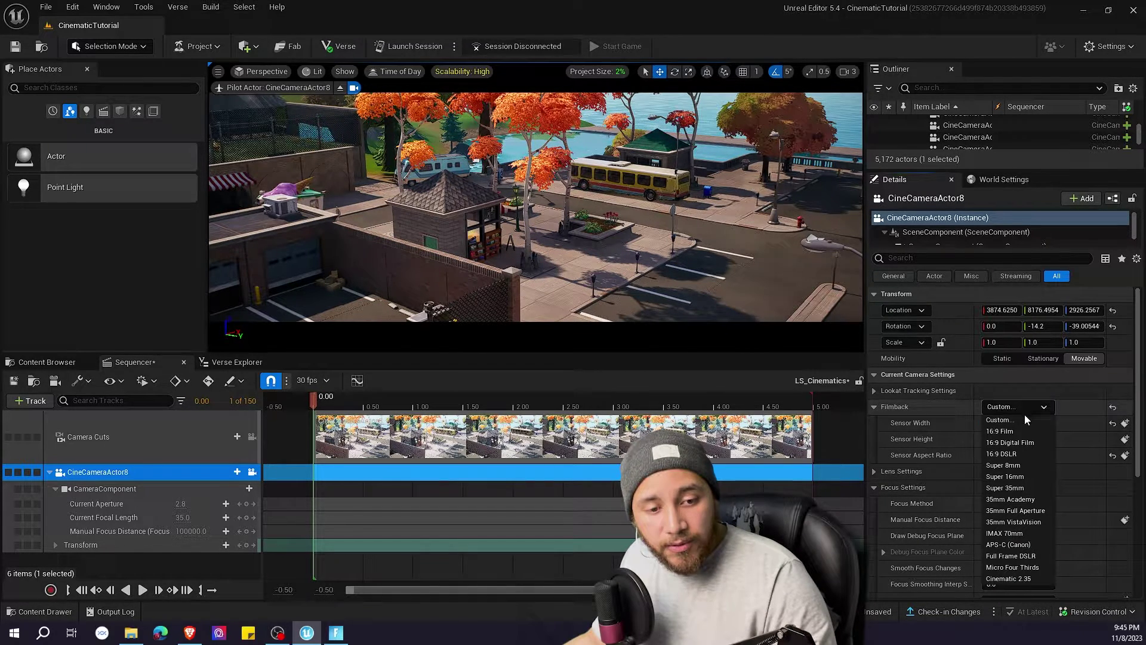
click(1018, 444)
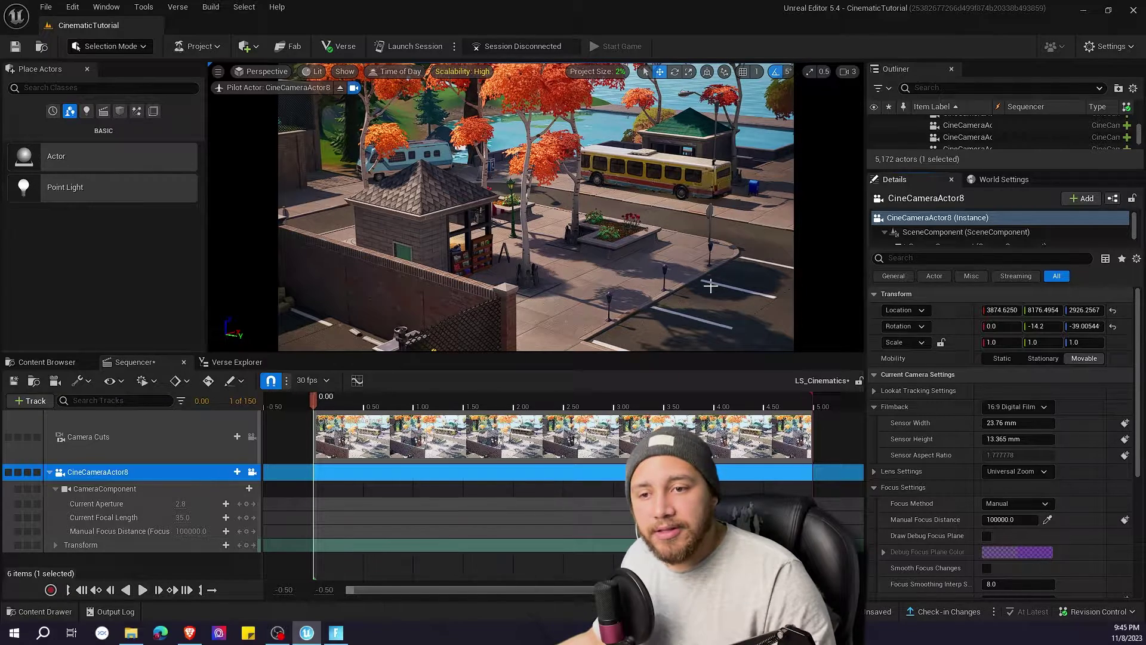
click(1022, 408)
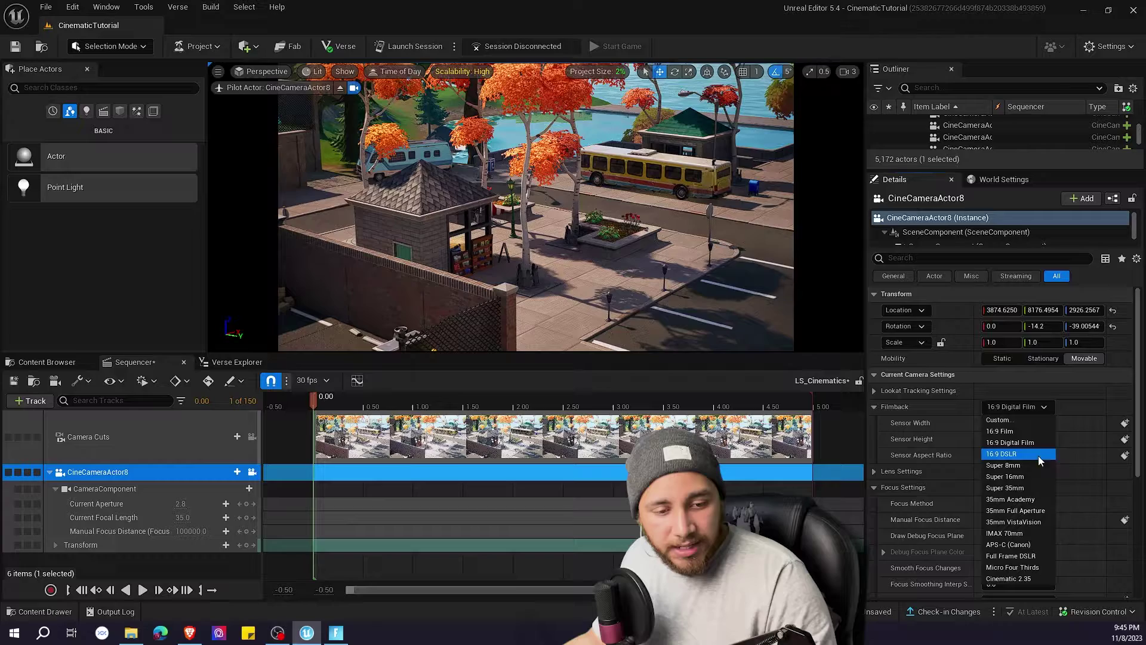
click(1013, 582)
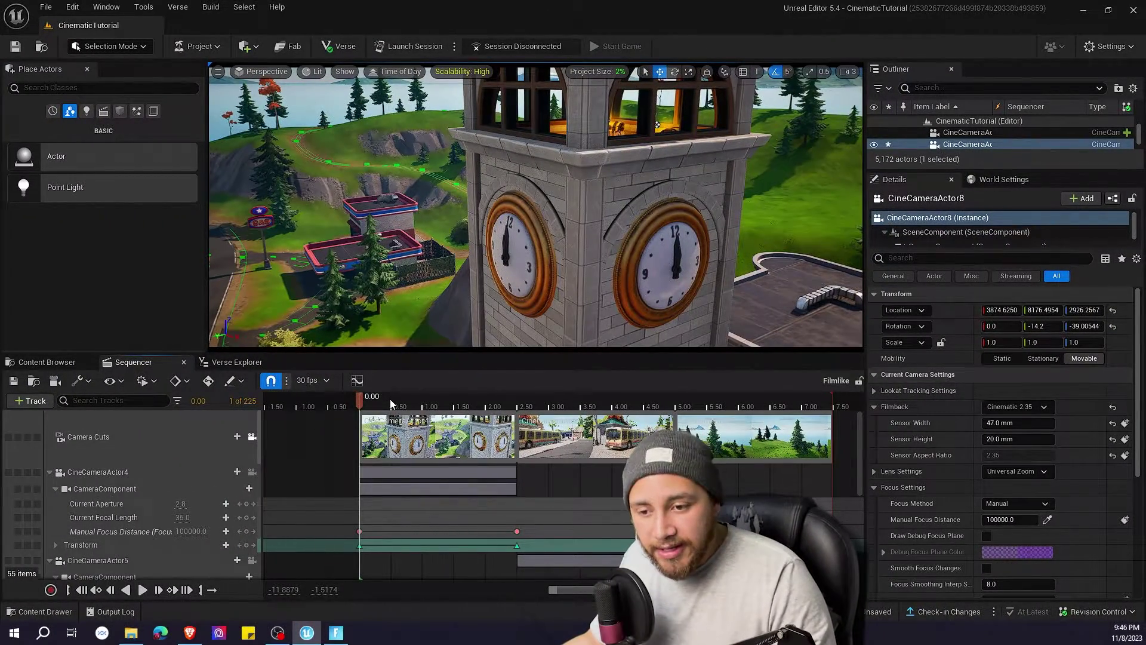
Scrub the shots up to the bus, then inspect CineCameraActor4's and CineCameraActor5's camera settings.
drag(390, 399, 450, 397)
click(95, 473)
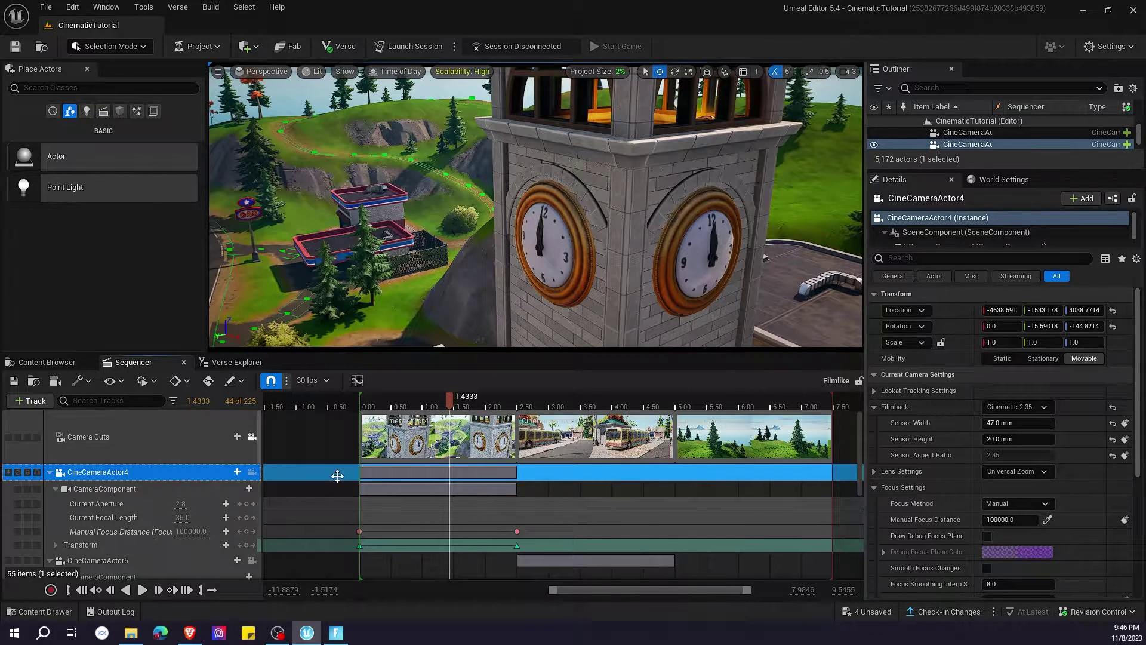
click(120, 559)
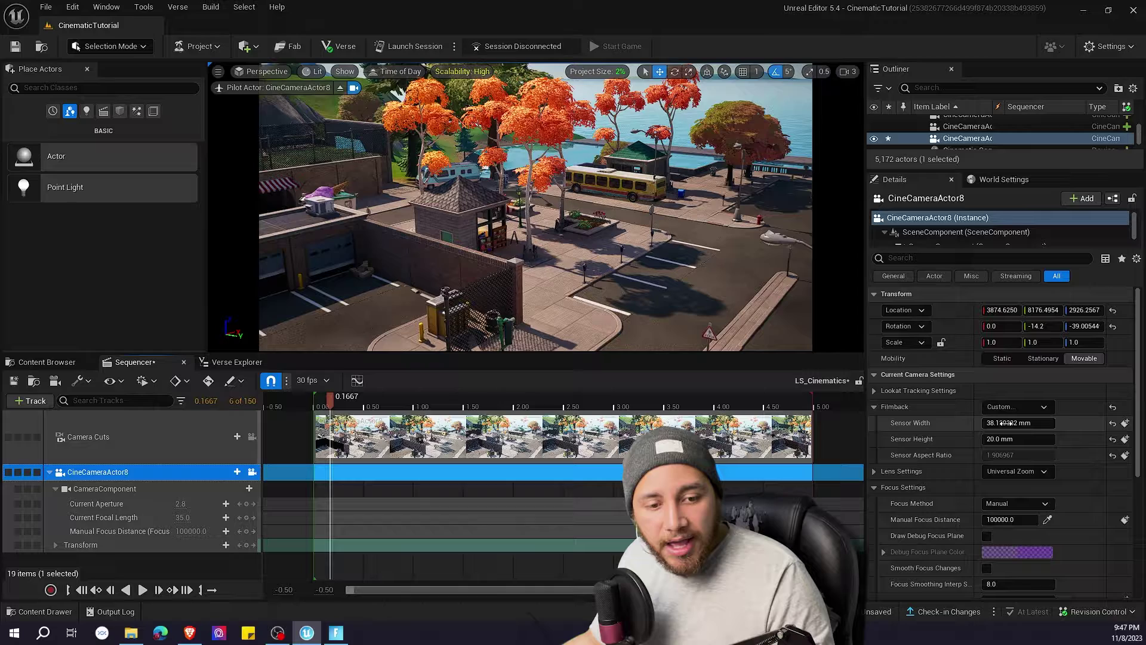
Make the sensor 14.242913 by 26.639563 mm and shorten the focal length for a portrait frame.
drag(1024, 423, 947, 422)
mouse_move(1018, 439)
mouse_down()
mouse_move(1045, 439)
mouse_move(1041, 423)
mouse_move(1007, 440)
mouse_up()
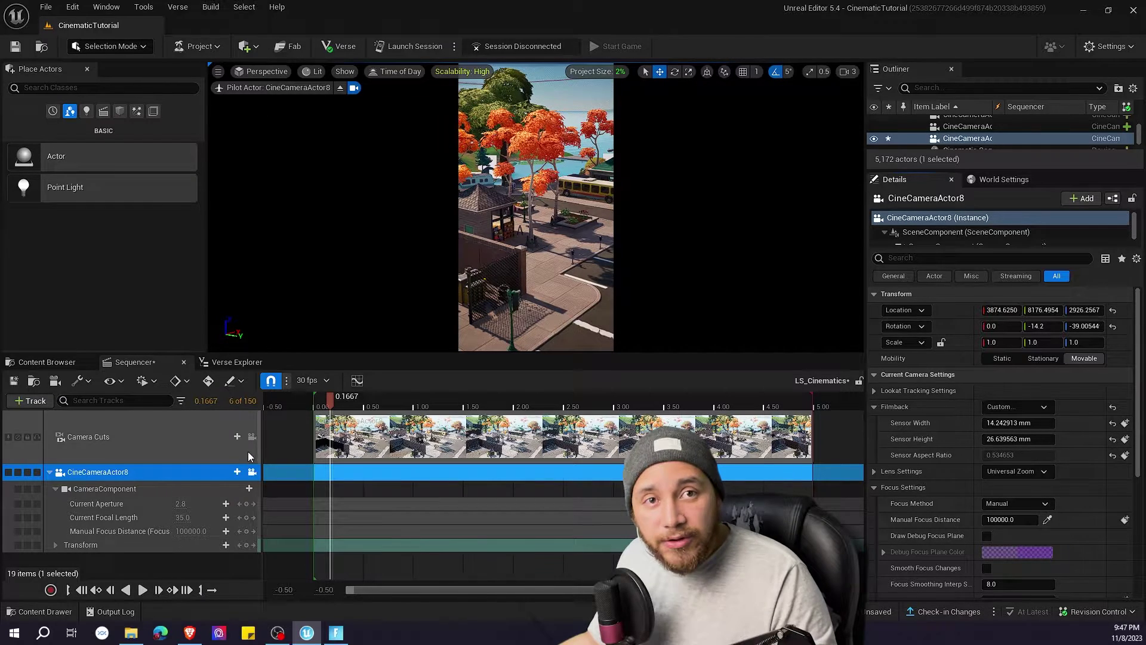
mouse_move(183, 519)
mouse_down()
mouse_move(160, 518)
mouse_move(172, 518)
mouse_up()
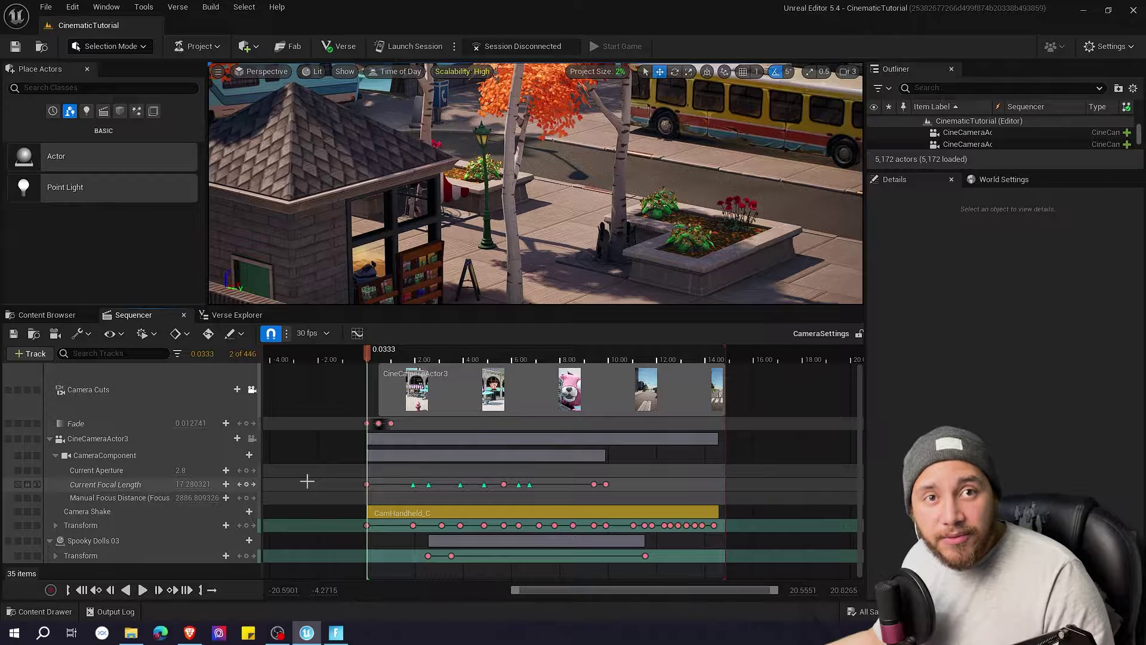
Preview the vertical Pizza Pit and pink bear shots on the timeline, then select CineCameraActor3.
drag(368, 352, 401, 350)
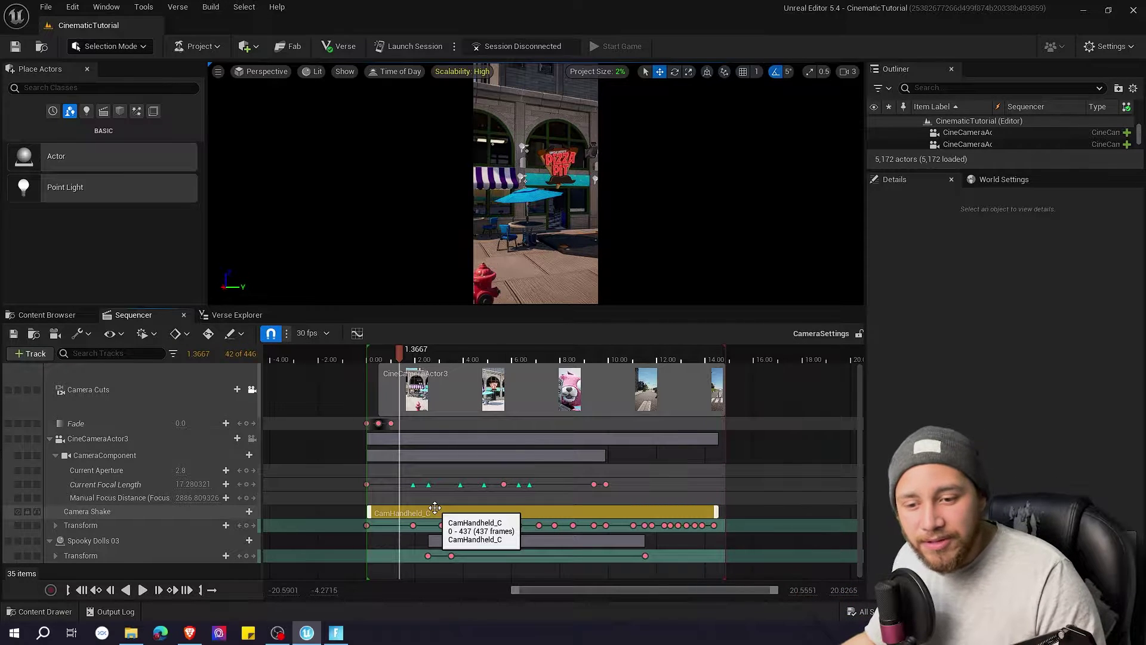
key(Left)
key(Left)
key(Left)
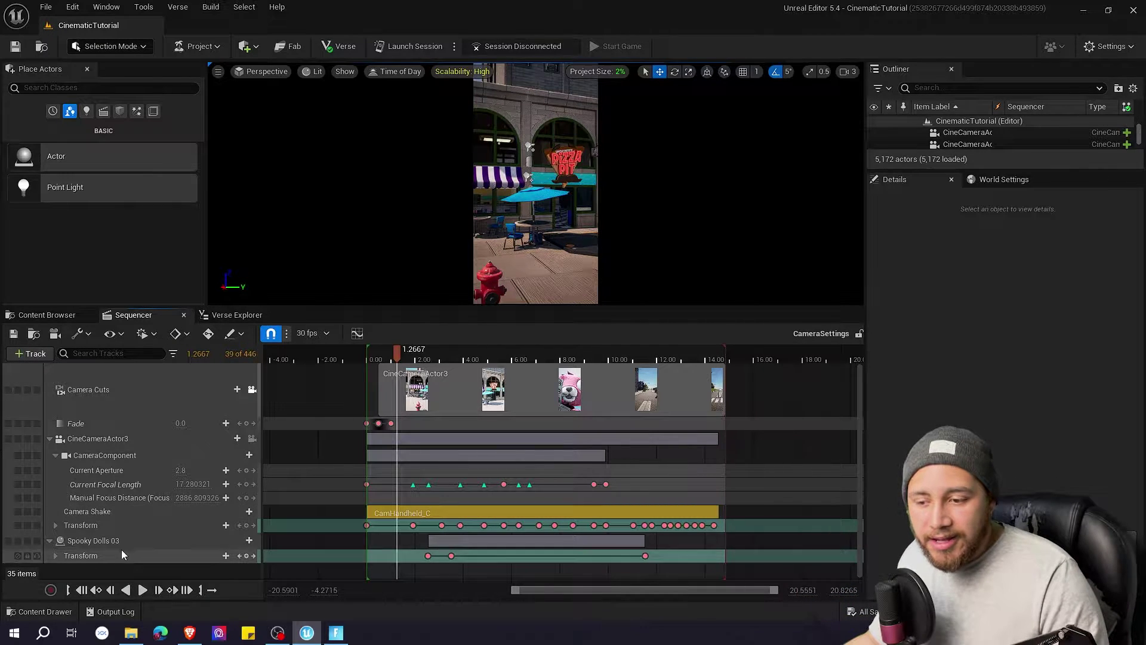
drag(406, 352, 504, 352)
click(428, 358)
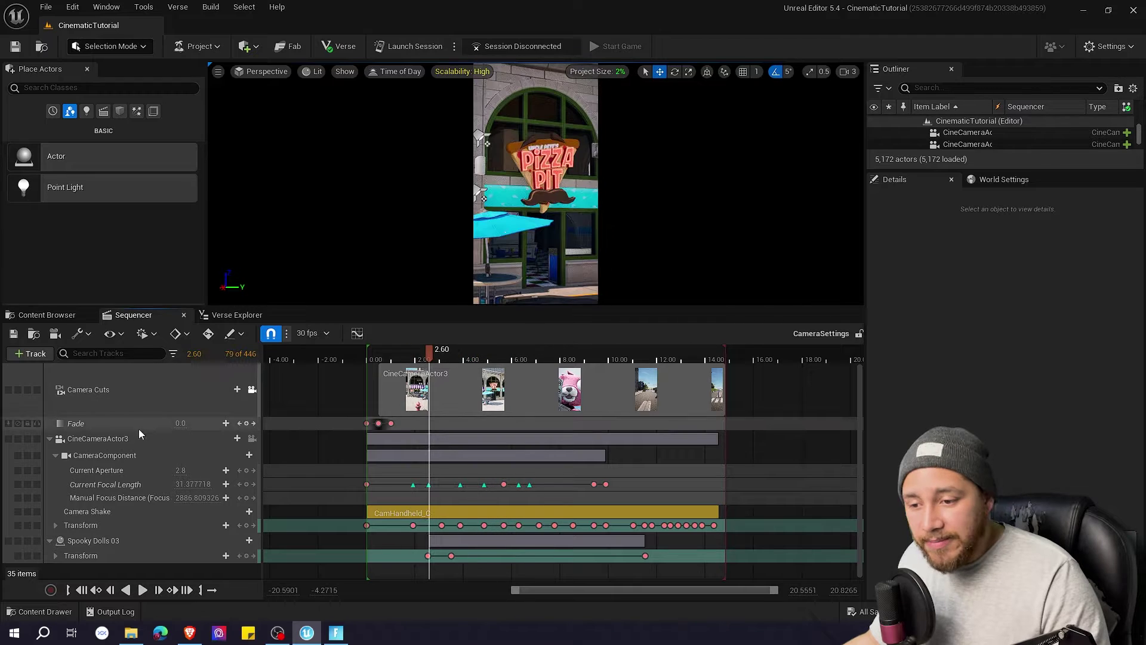
click(98, 439)
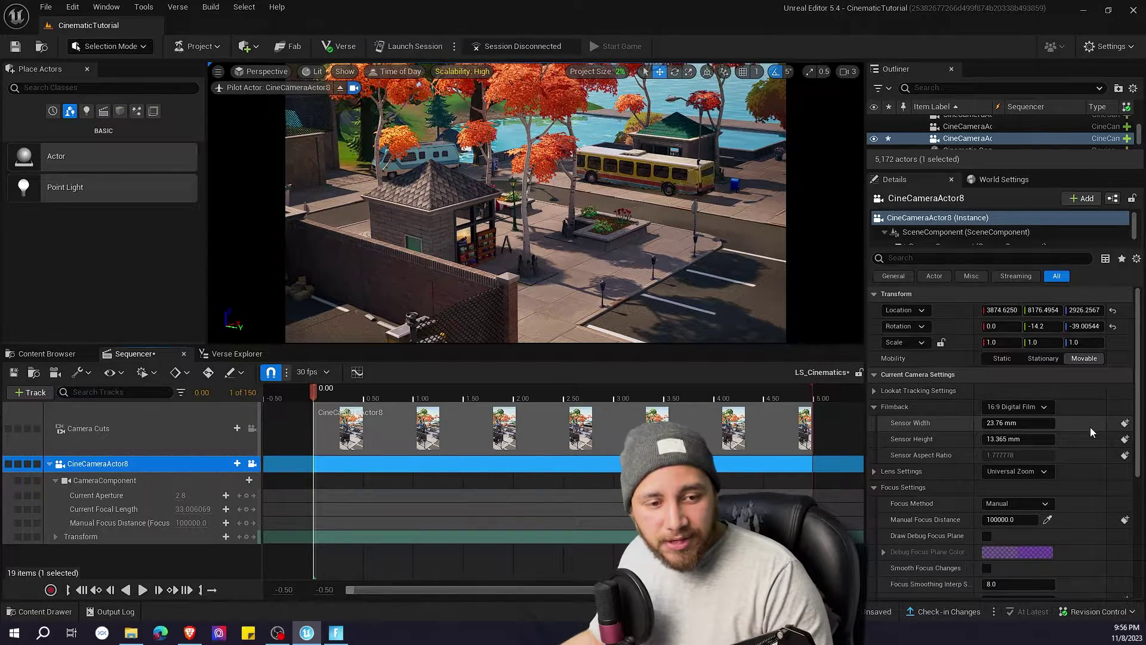
Key Sensor Width and Height at 0.00, then key Sensor Width at 36.440166 mm at 2.00.
click(1125, 423)
click(1126, 438)
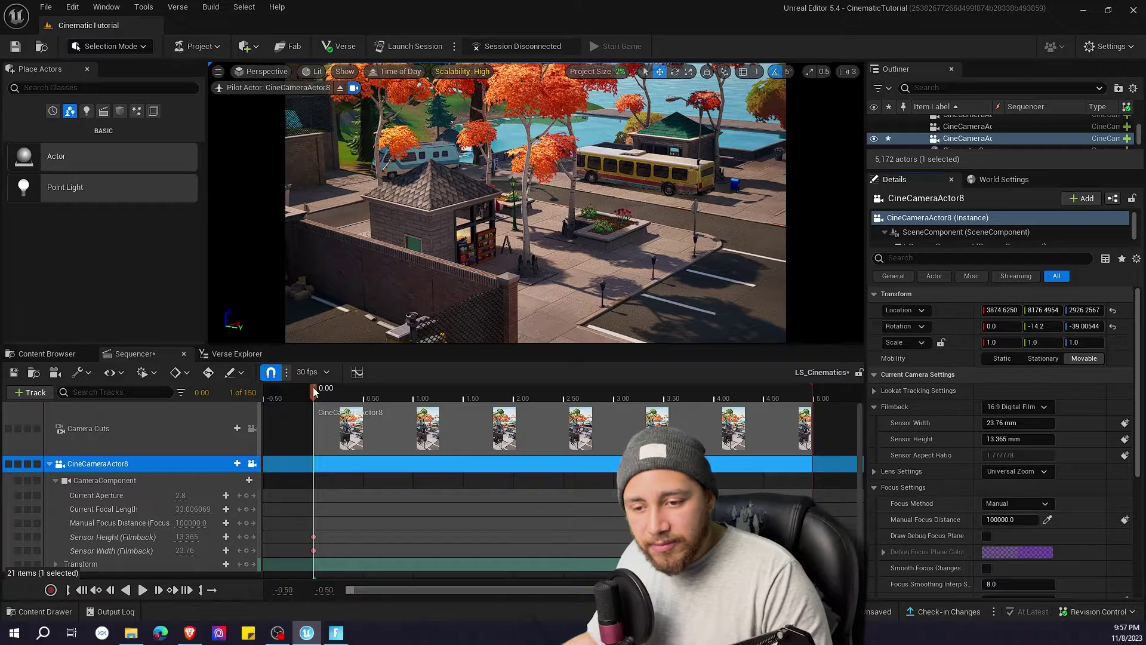
drag(508, 402, 513, 397)
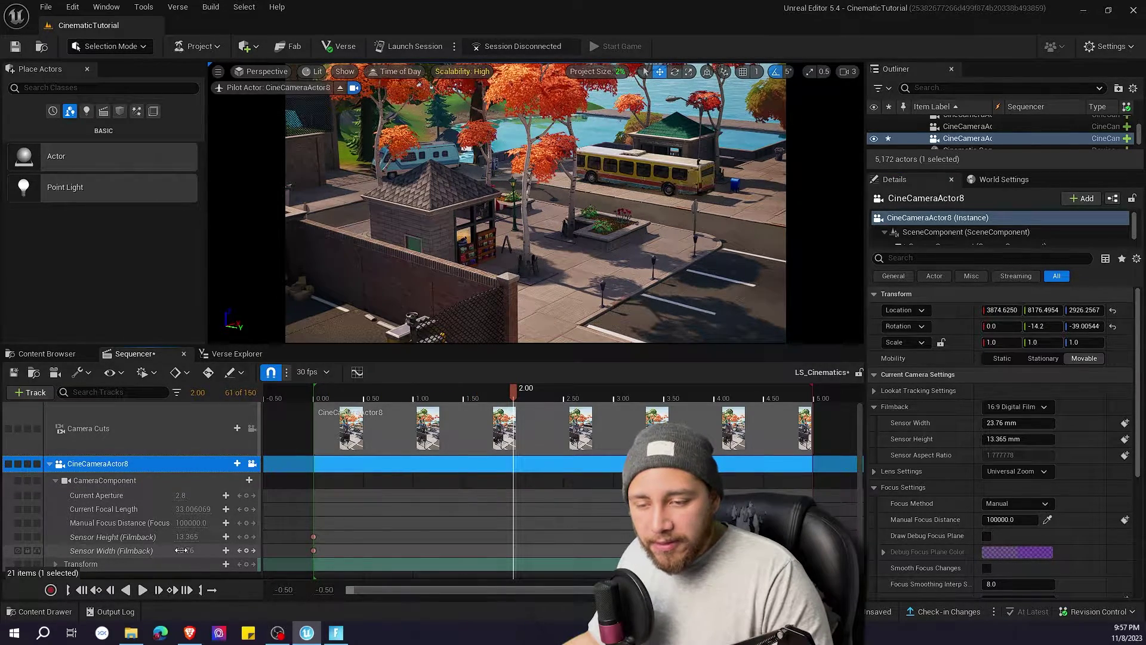
drag(180, 550, 225, 549)
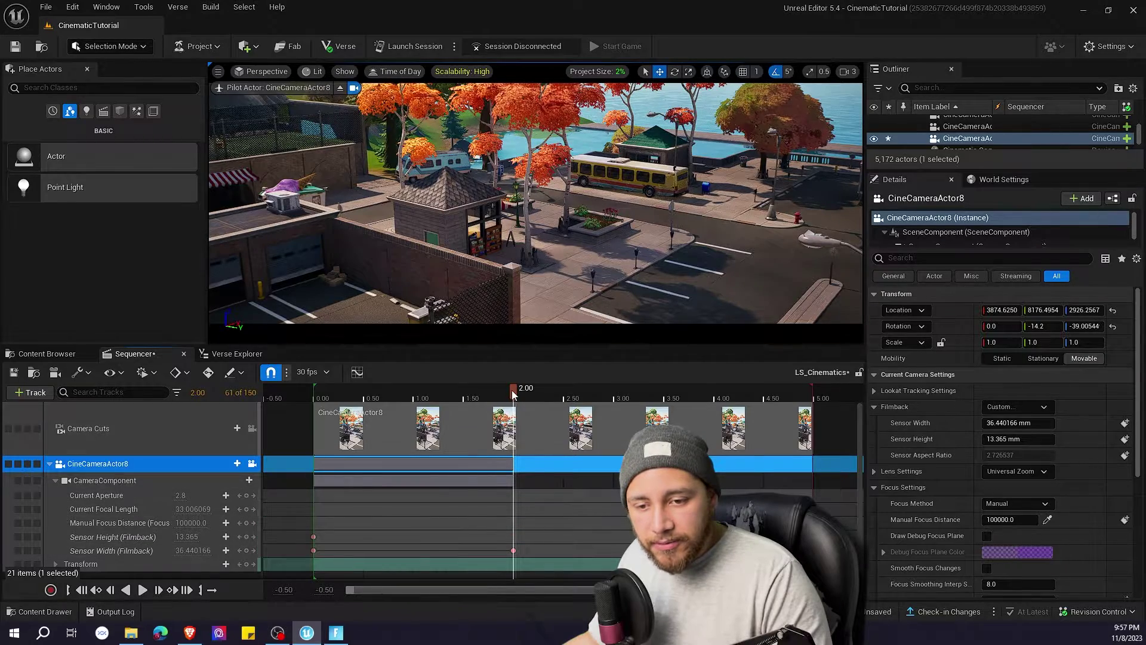
Play the sequence from near the start to watch the frame widen, then stop it.
drag(512, 389, 331, 396)
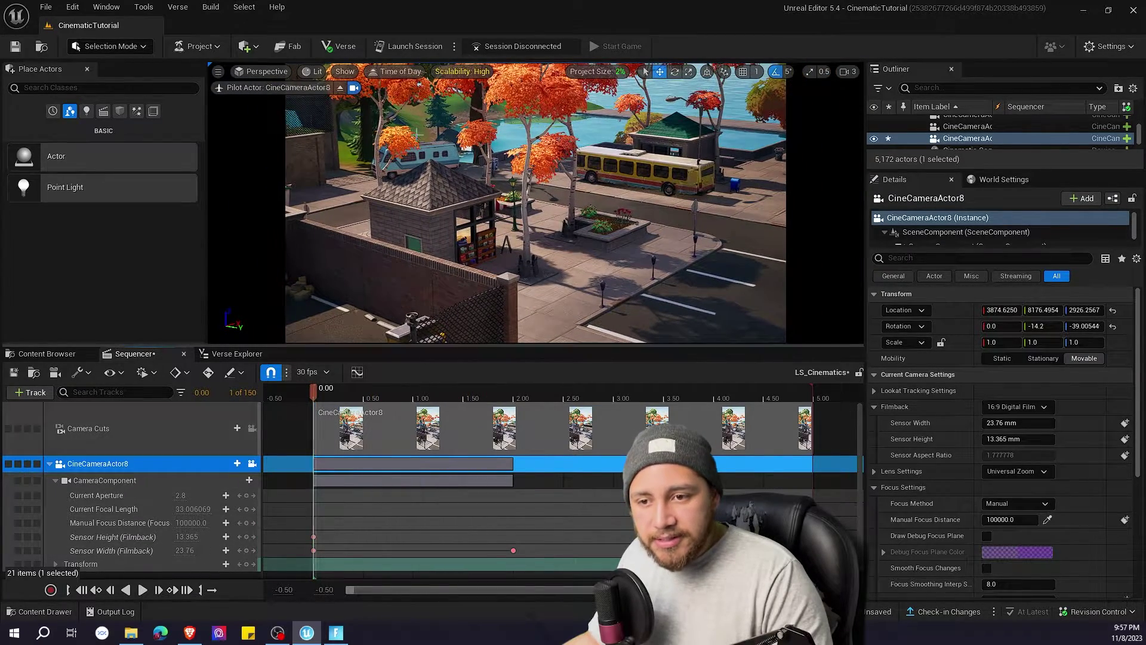
key(space)
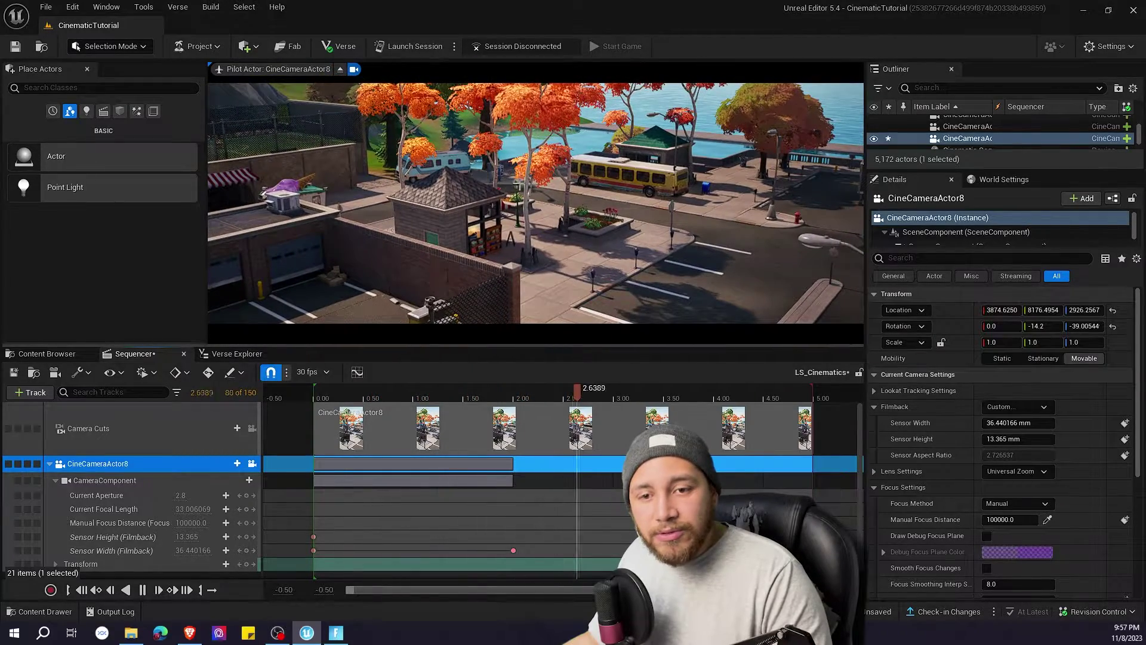
key(space)
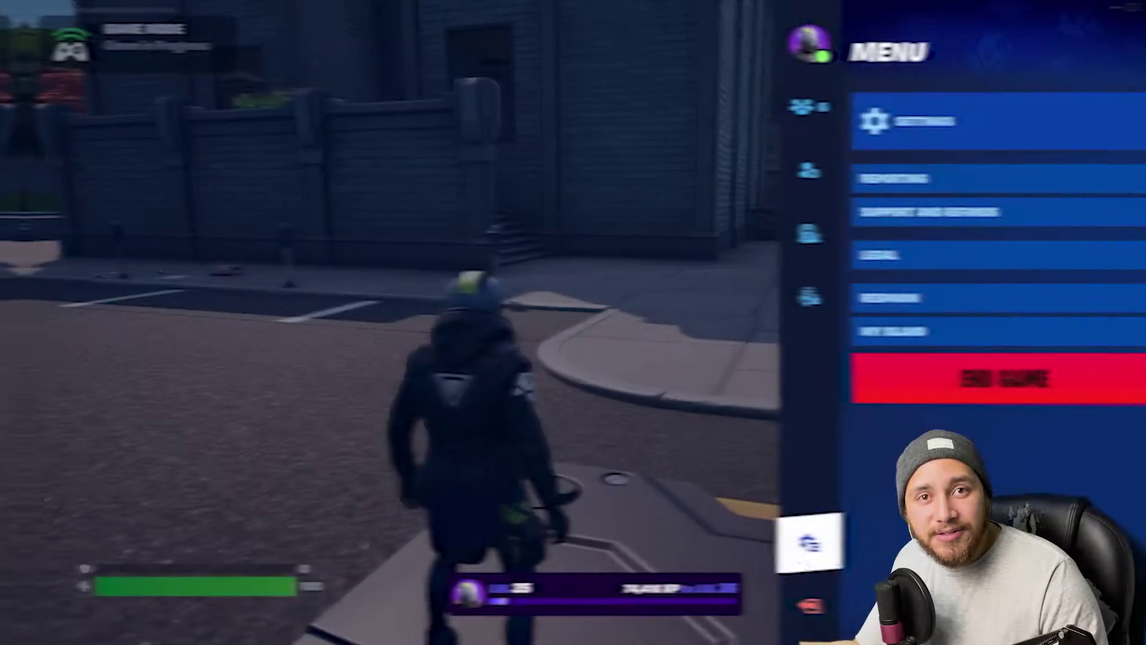
Lower HUD Scale to 25% in the Game UI settings and run toward the clock tower to check it.
click(905, 121)
click(523, 24)
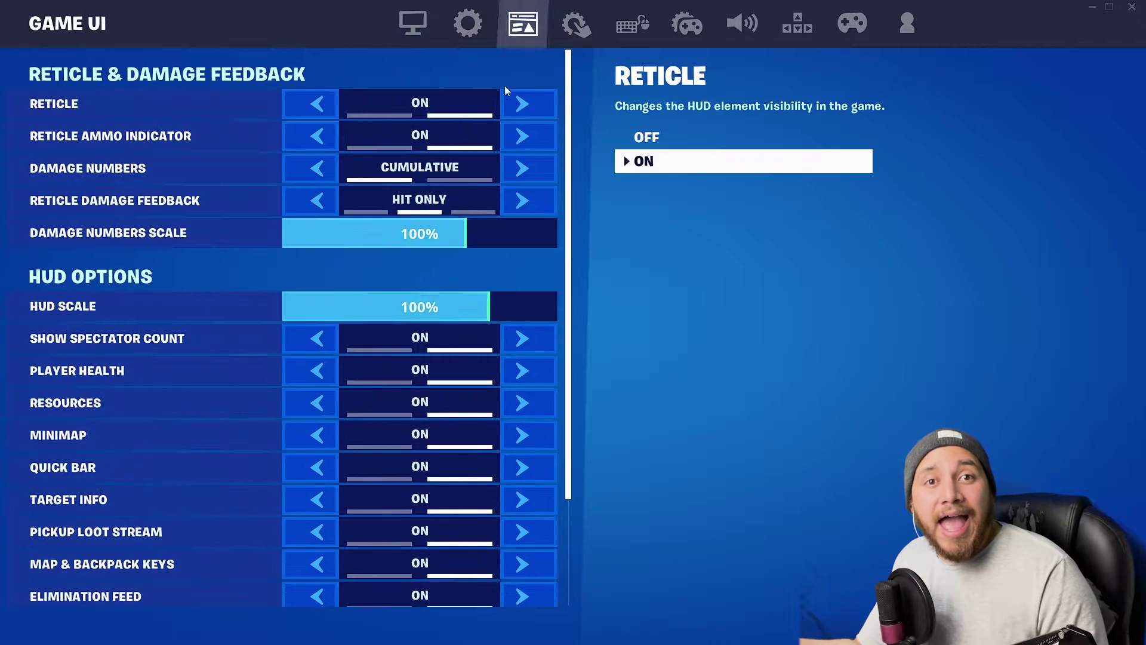
drag(437, 311, 284, 310)
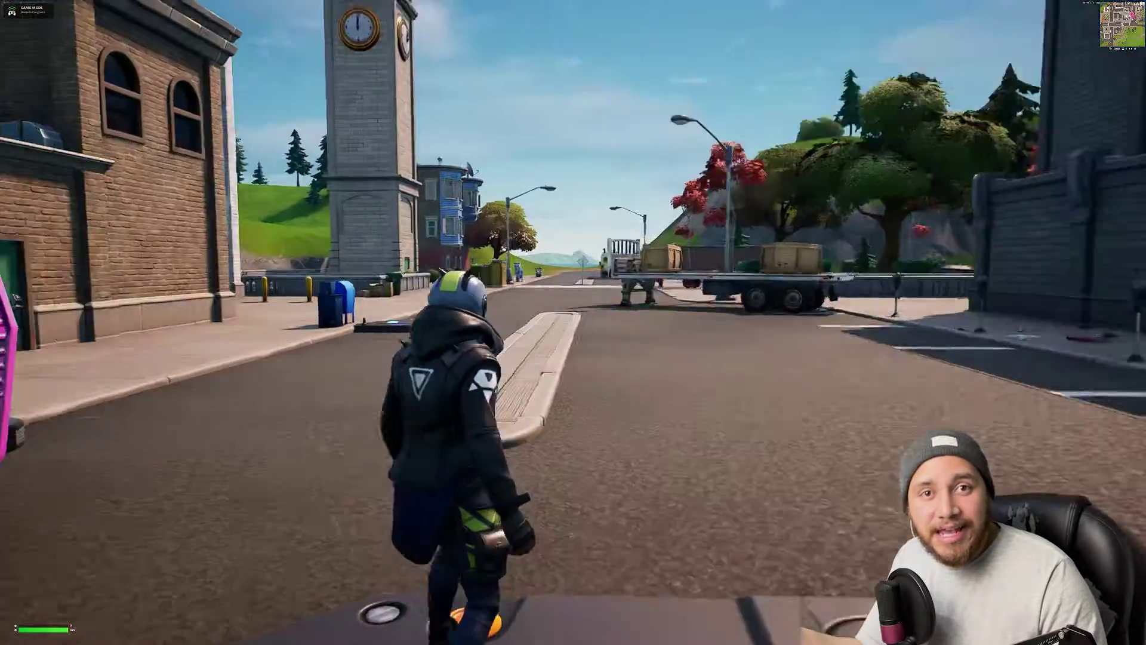
key(w)
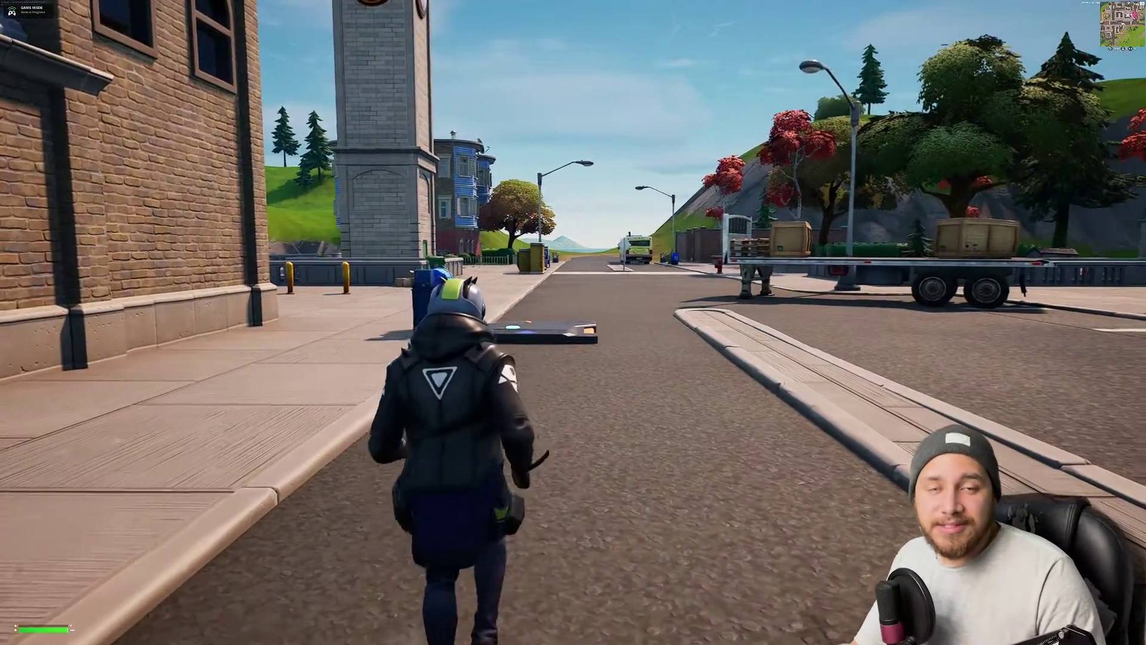